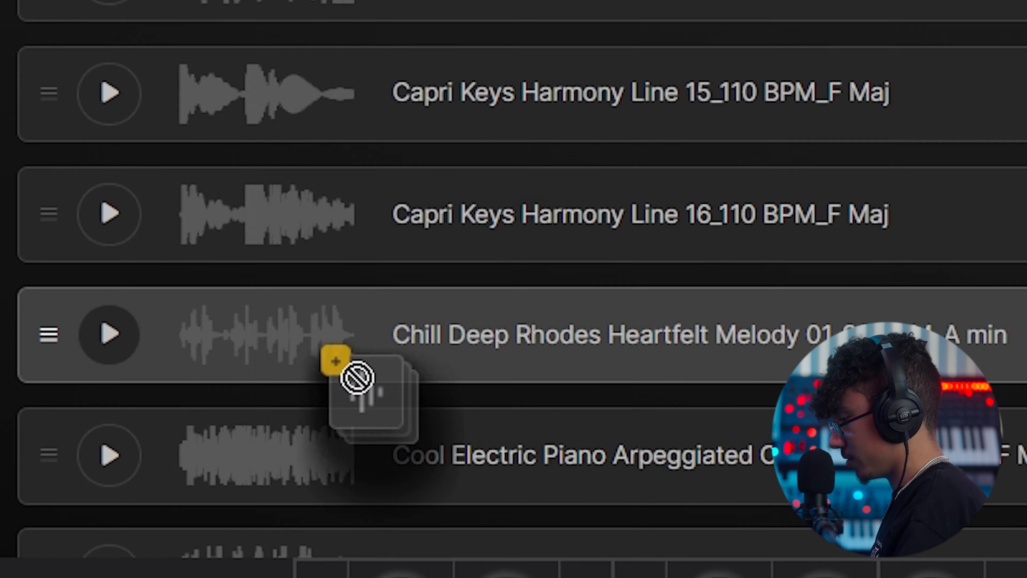
- Generate a sampler from the Chill Deep Rhodes Heartfelt Melody 01 sample at 90 BPM in A minor
{"action": "left_click_drag", "start_coordinate": [360, 380], "coordinate": [420, 565]}
{"action": "left_click_drag", "start_coordinate": [570, 427], "coordinate": [505, 576]}
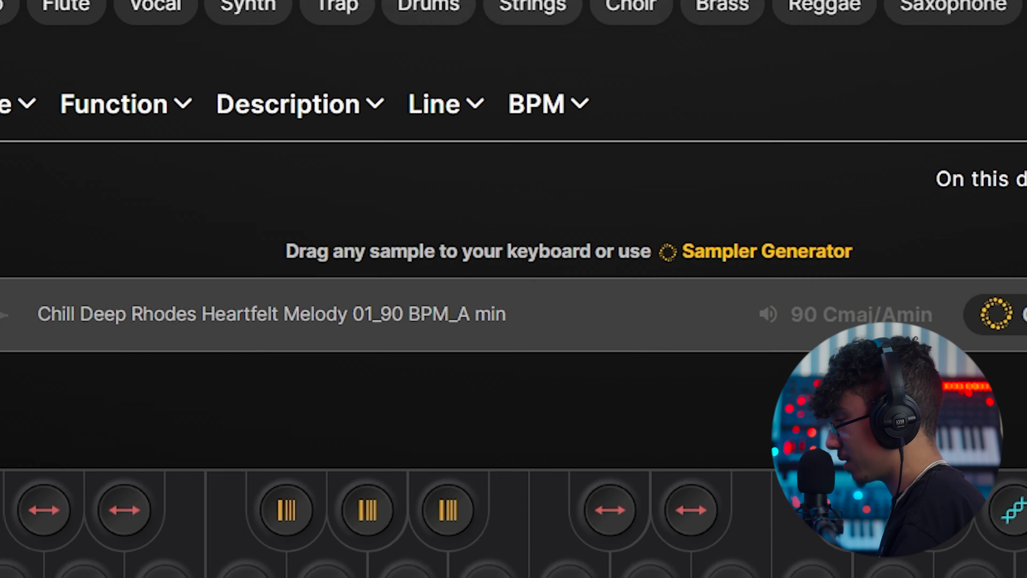
{"action": "left_click", "coordinate": [552, 300]}
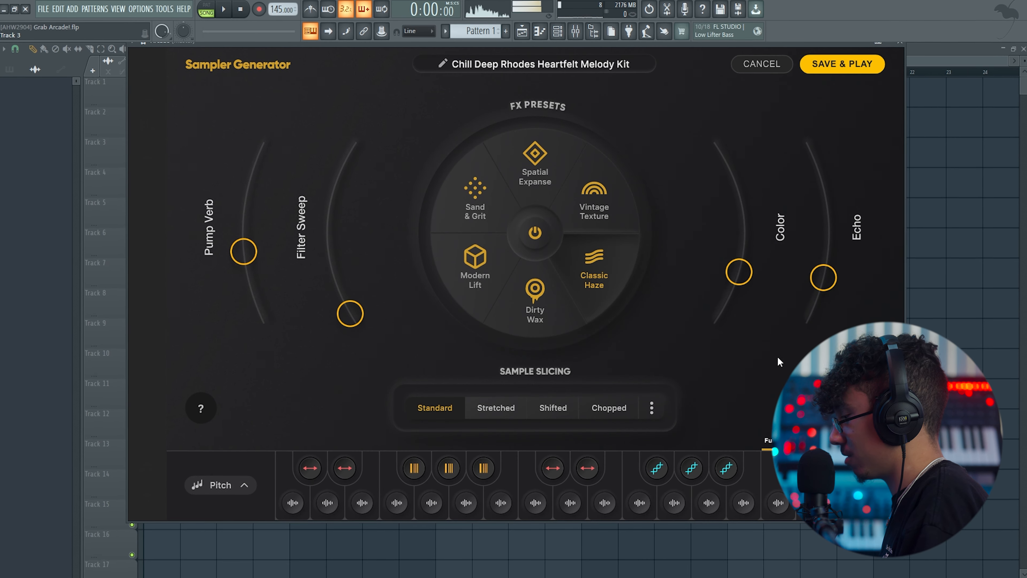
- Audition the Rhodes kit's sliced keys and set the sample slicing to Stretched
{"action": "left_click", "coordinate": [466, 502]}
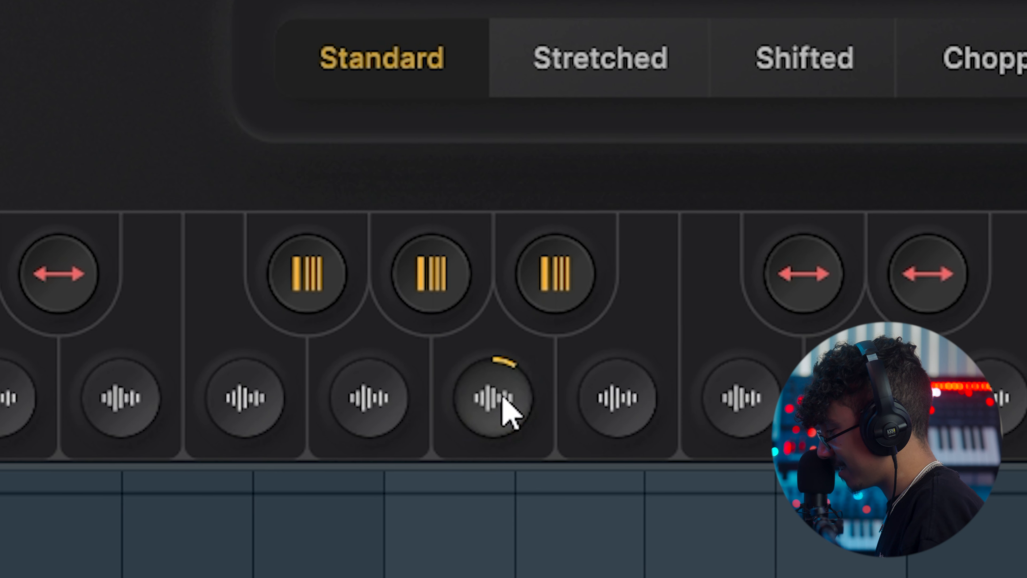
{"action": "left_click", "coordinate": [617, 410]}
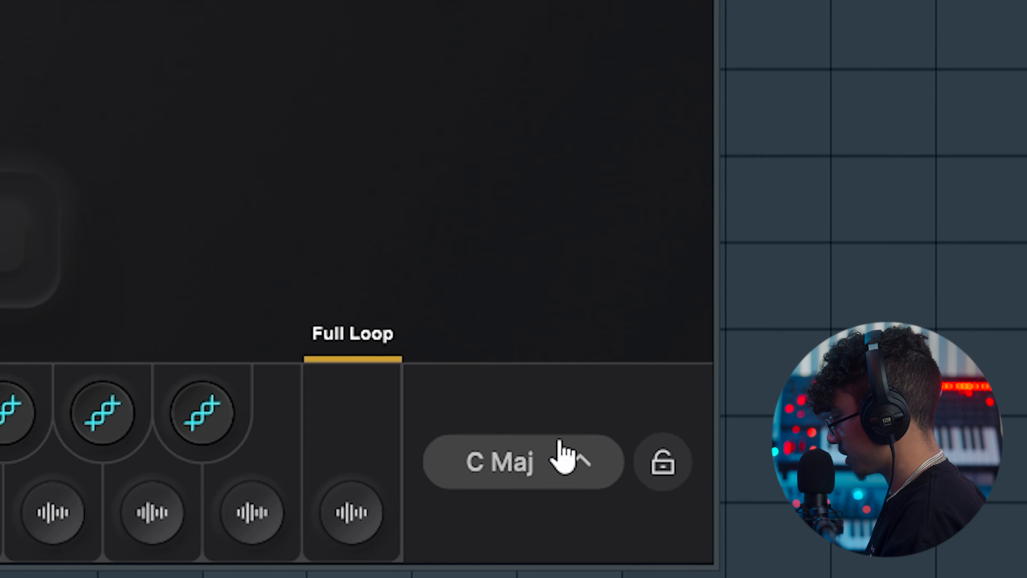
{"action": "left_click", "coordinate": [562, 455]}
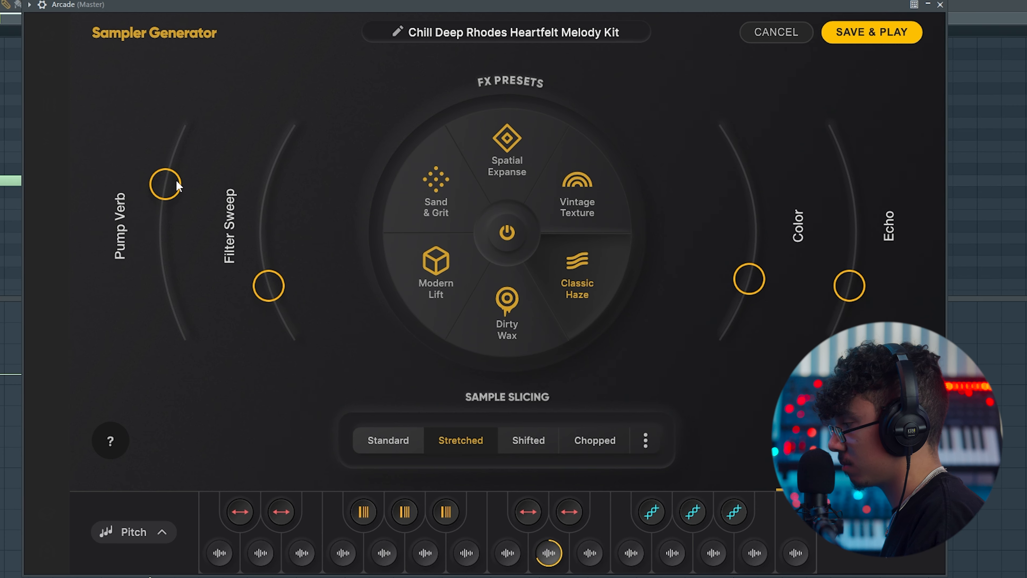
- Shape the Rhodes kit's sound with the effect sliders and apply the Spatial Expanse effects preset
{"action": "left_click_drag", "start_coordinate": [736, 304], "coordinate": [749, 207]}
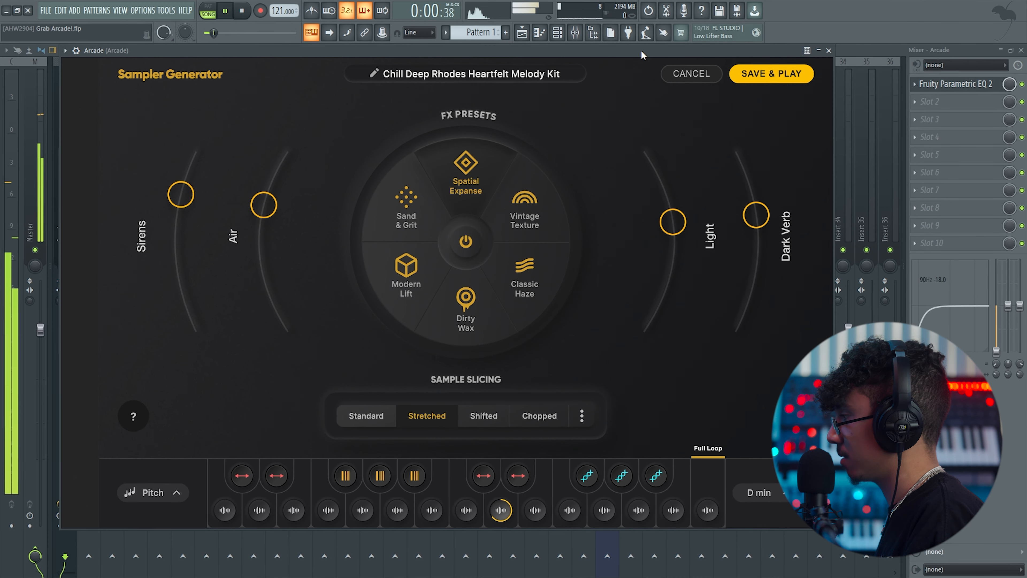
{"action": "left_click", "coordinate": [530, 35]}
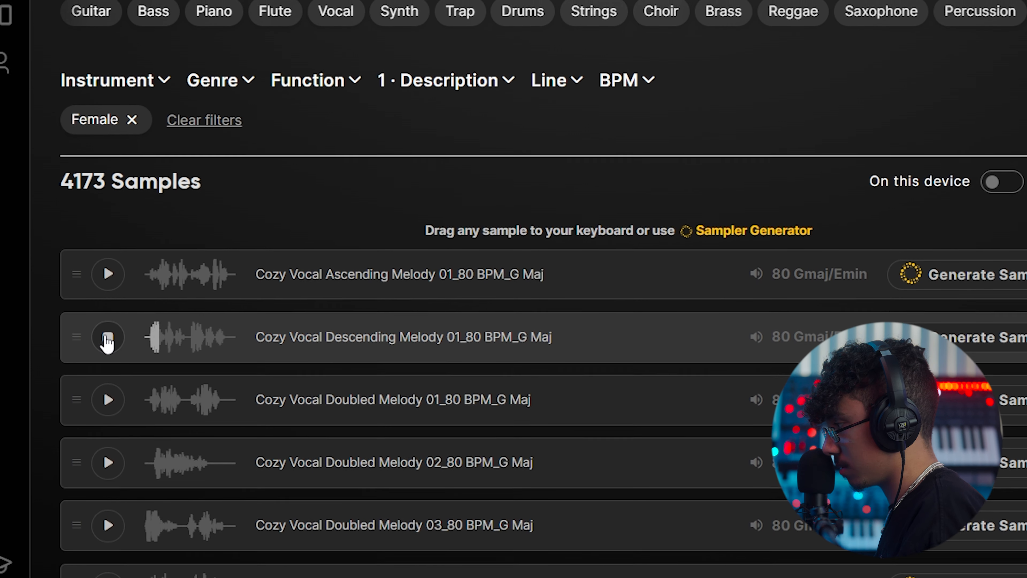
- Preview the female Cozy Vocal melody samples and arm recording for Pattern 2
{"action": "left_click", "coordinate": [107, 400]}
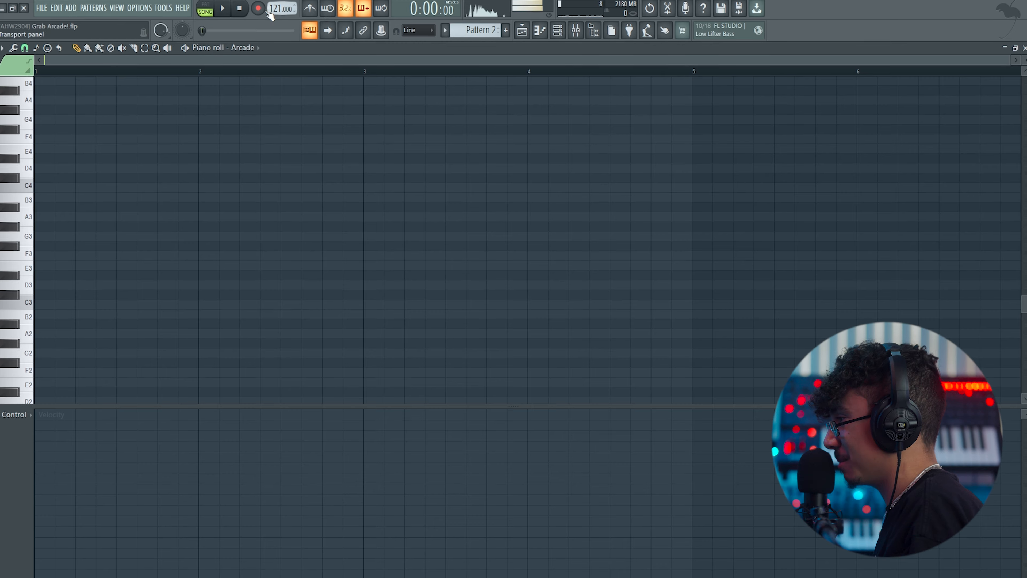
{"action": "left_click", "coordinate": [259, 8]}
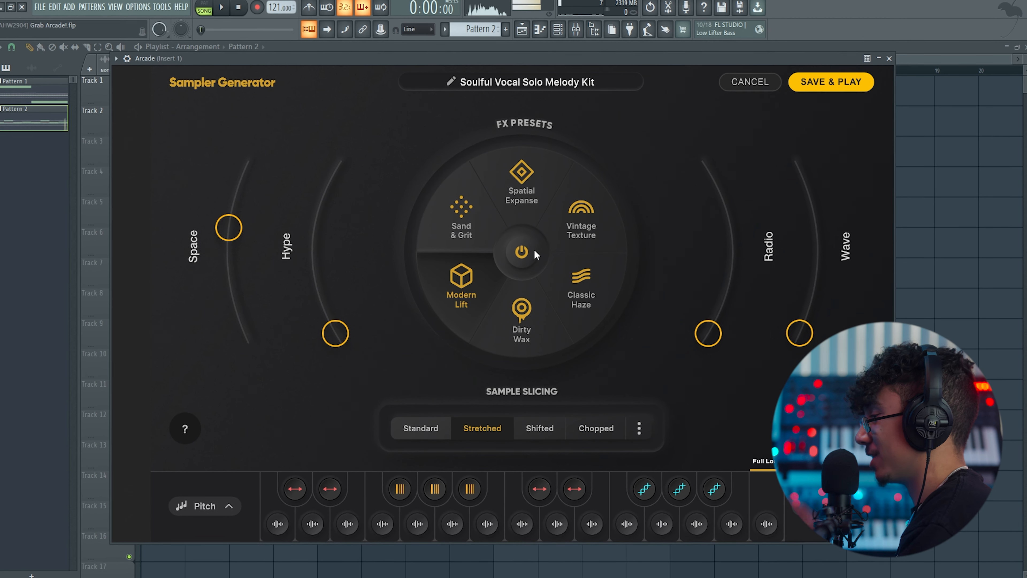
- Raise the Radio and Wave effects on the Soulful Vocal Solo Melody Kit under the Modern Lift preset
{"action": "left_click_drag", "start_coordinate": [708, 333], "coordinate": [728, 232]}
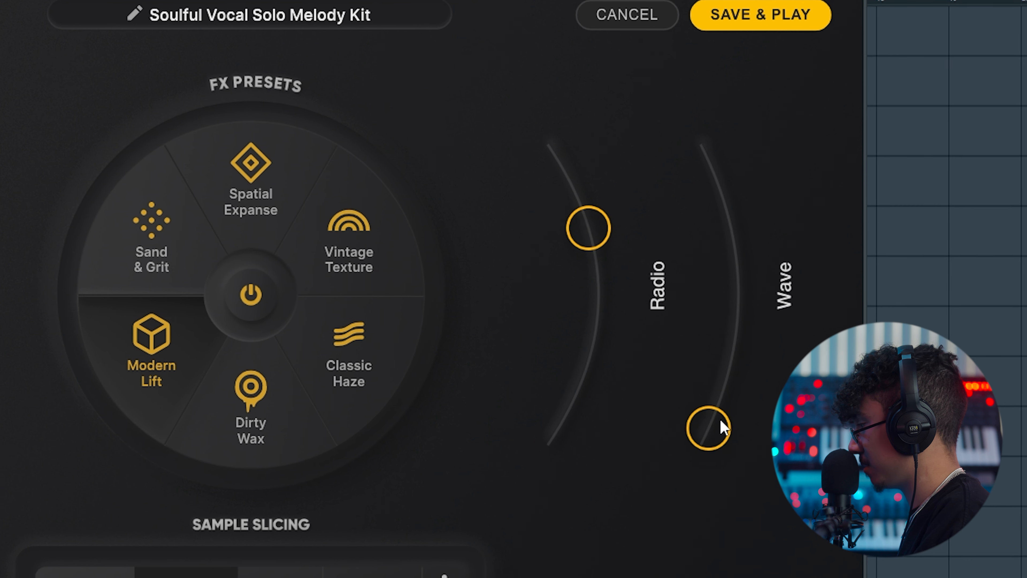
{"action": "left_click_drag", "start_coordinate": [723, 427], "coordinate": [728, 174]}
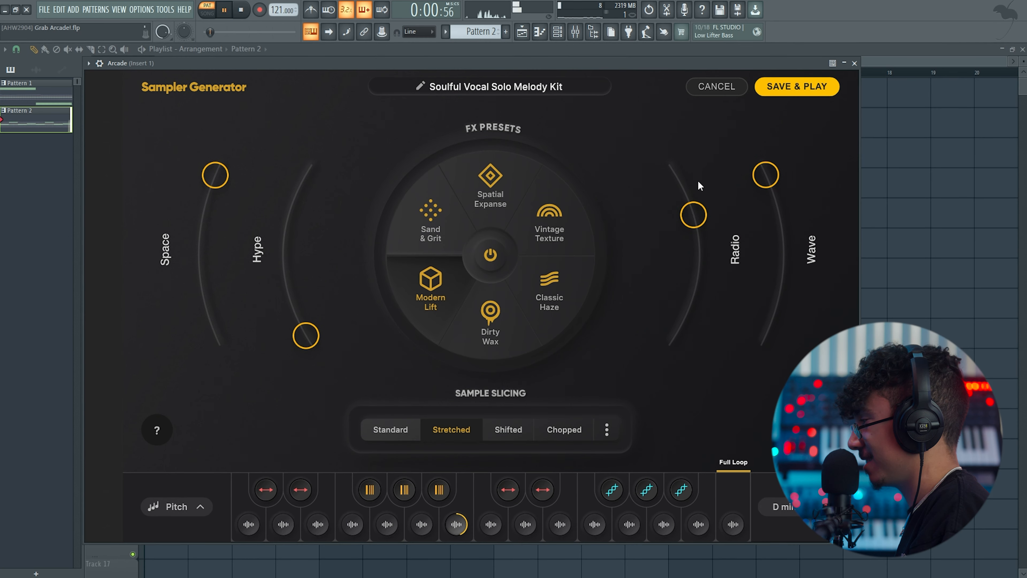
{"action": "left_click_drag", "start_coordinate": [767, 188], "coordinate": [768, 149]}
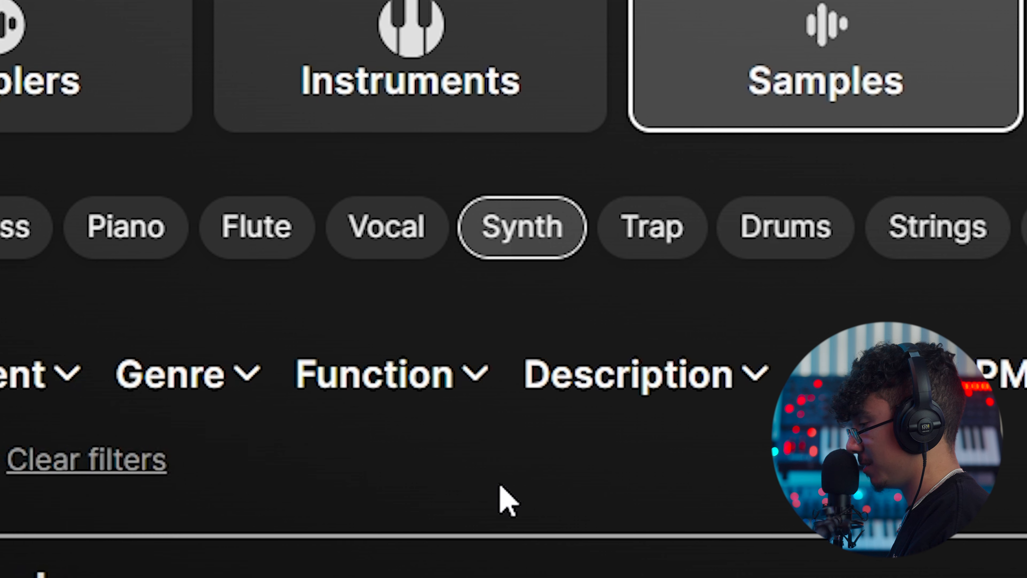
- Filter the synth samples by the Melody function and the Atmospheric description
{"action": "left_click", "coordinate": [358, 374]}
{"action": "scroll", "coordinate": [442, 285], "scroll_direction": "down", "scroll_amount": 2}
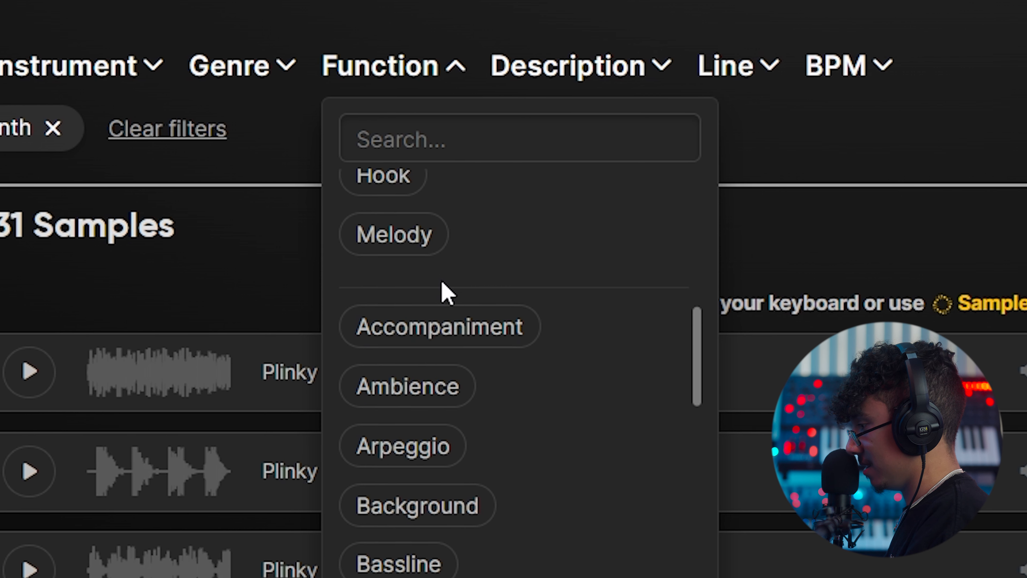
{"action": "left_click", "coordinate": [392, 234]}
{"action": "left_click", "coordinate": [611, 375]}
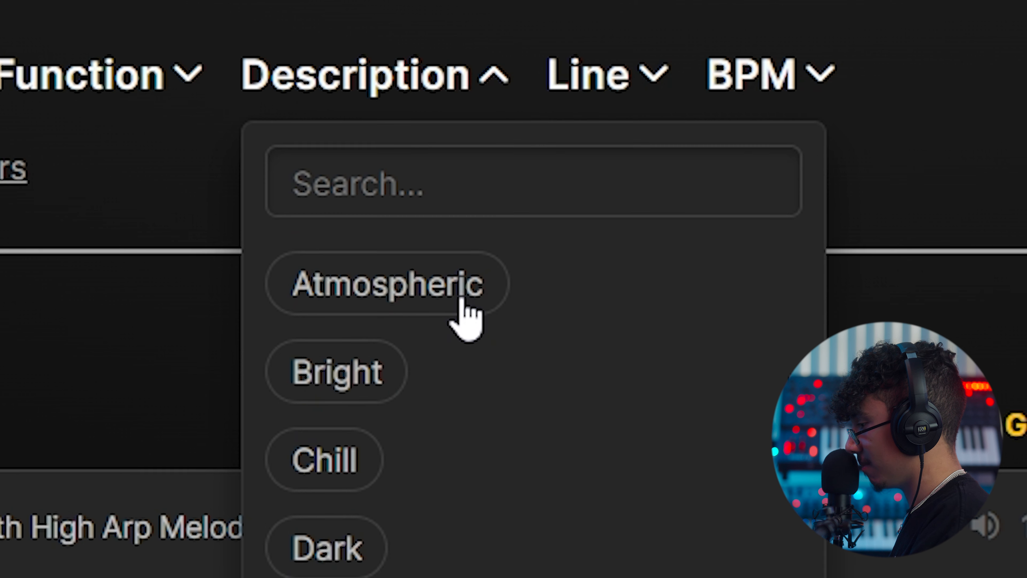
{"action": "left_click", "coordinate": [463, 296]}
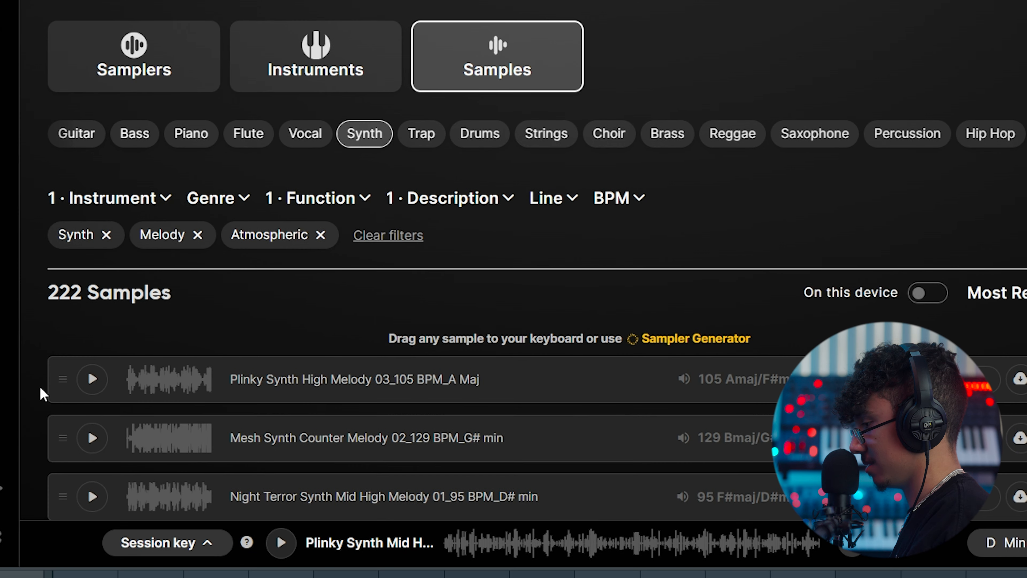
- Preview the filtered synth samples and generate a sampler from Forbidden Synth Lunar Arp 01
{"action": "left_click", "coordinate": [97, 441]}
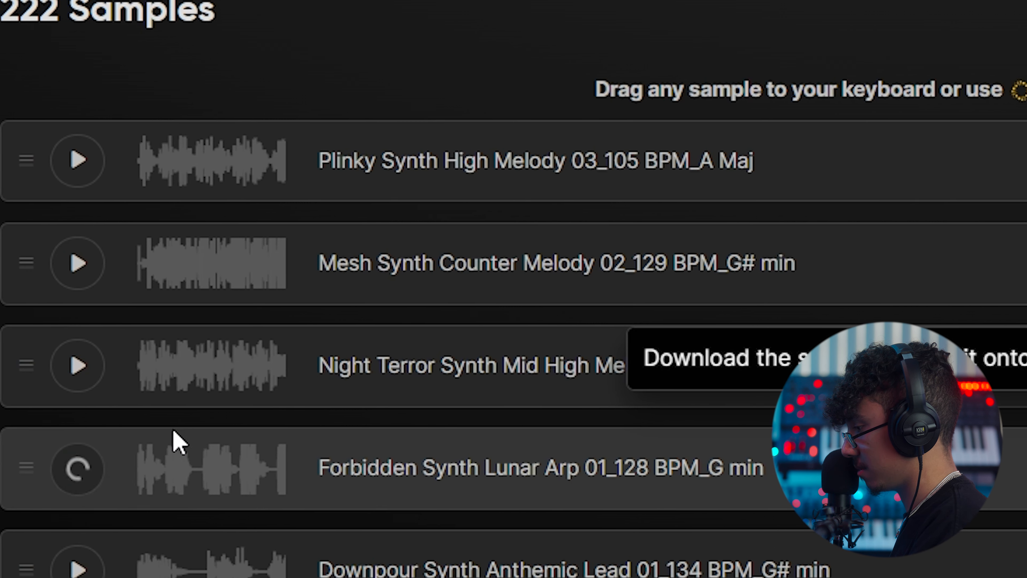
{"action": "scroll", "coordinate": [158, 441], "scroll_direction": "down", "scroll_amount": 5}
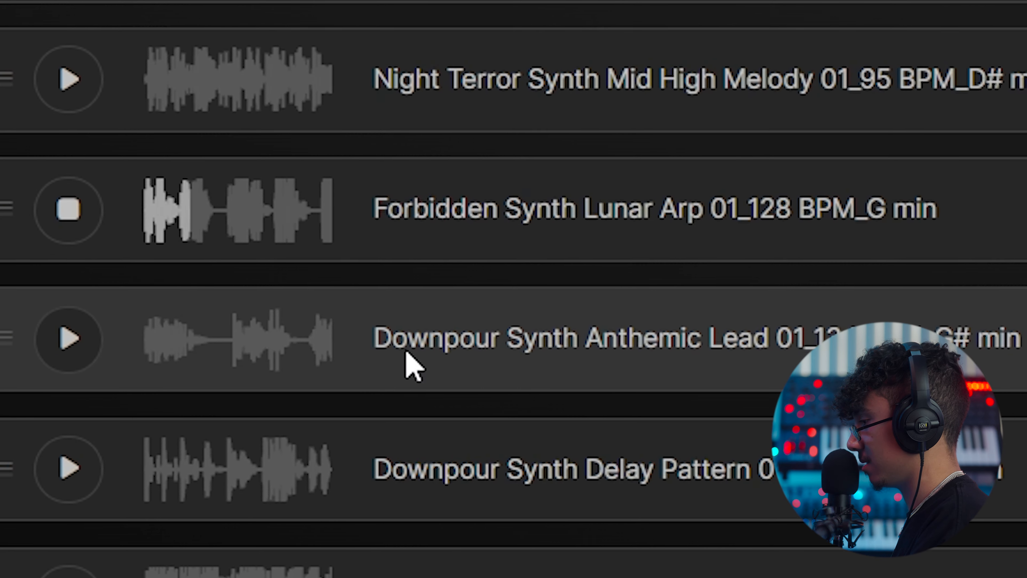
{"action": "left_click", "coordinate": [368, 210]}
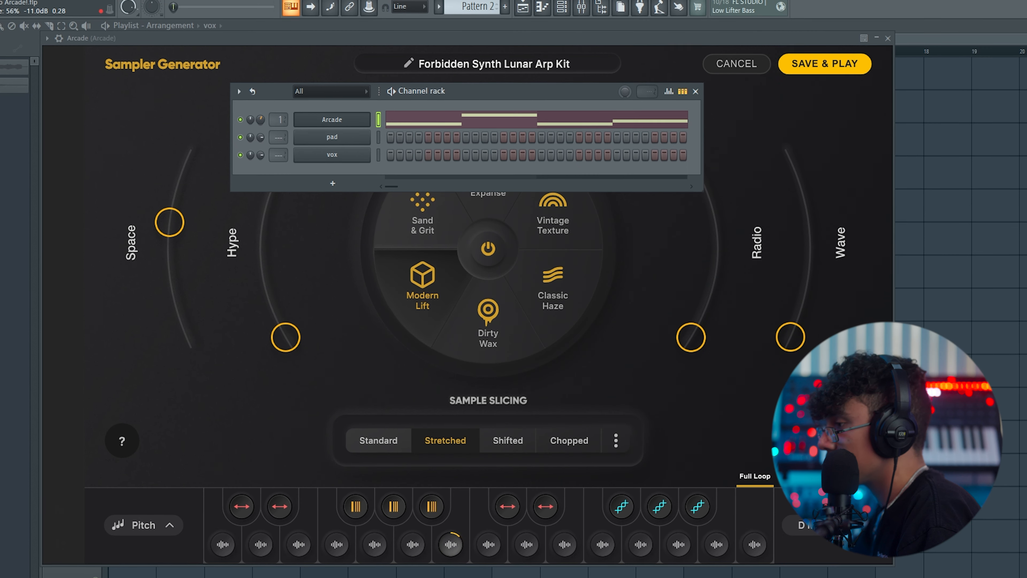
{"action": "left_click", "coordinate": [562, 8]}
{"action": "left_click", "coordinate": [824, 529]}
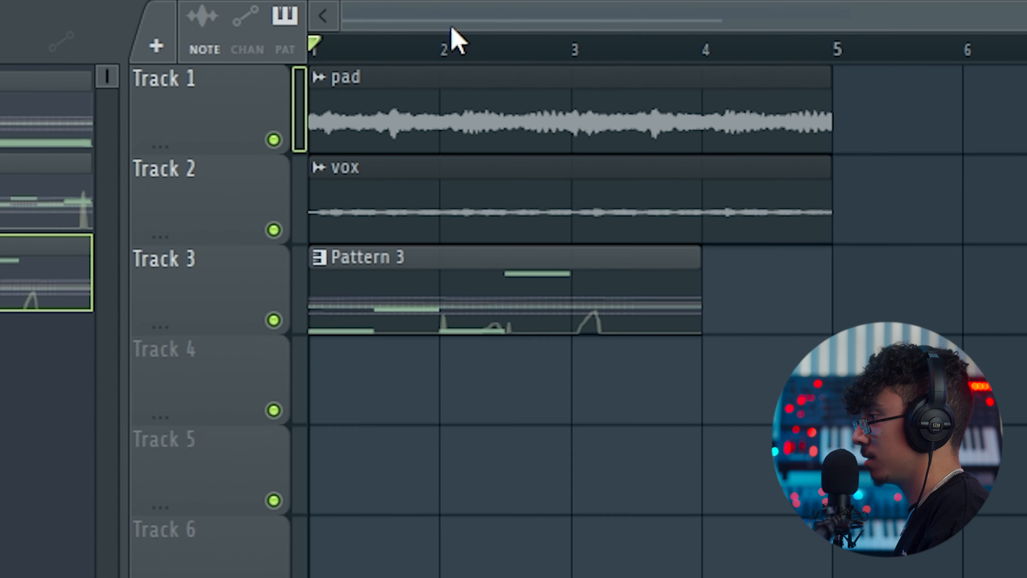
- Play the arrangement and trim the Pattern 3 clip on Track 3 to end at bar 3
{"action": "key", "text": "space"}
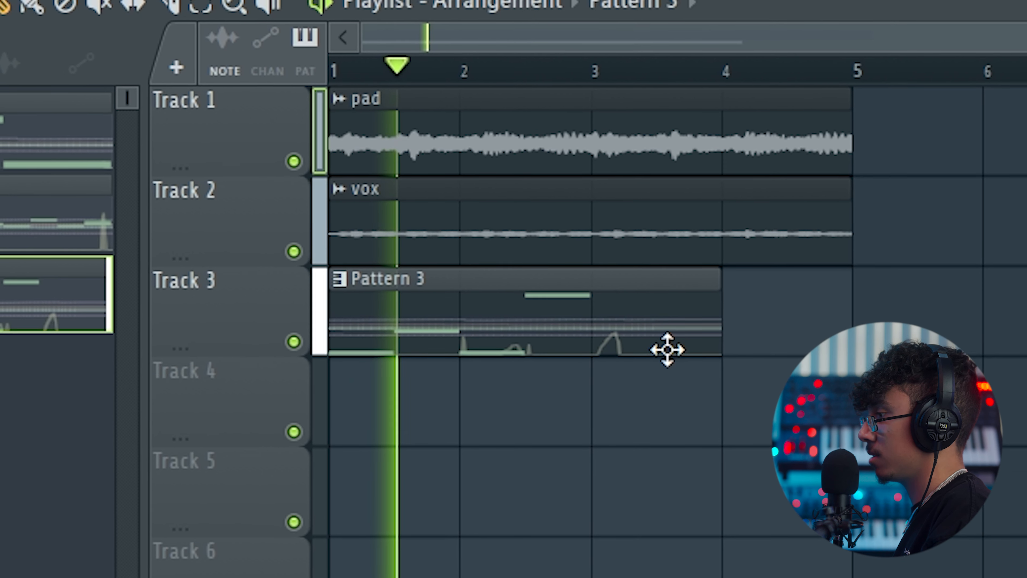
{"action": "left_click_drag", "start_coordinate": [692, 286], "coordinate": [559, 313]}
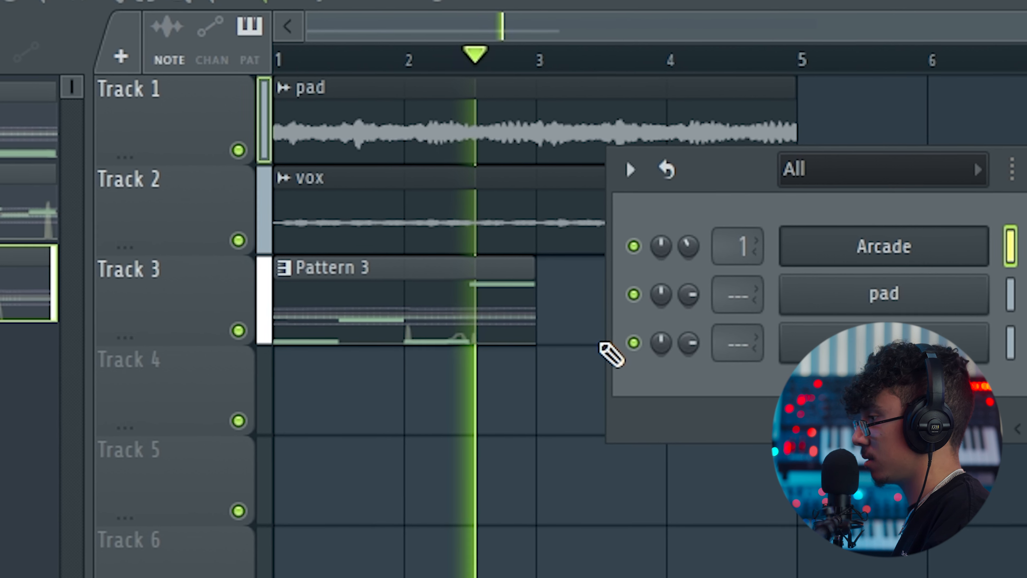
- Raise the time-stretching pitch of the rendered Pattern 3 audio clip and set its stretching mode to Stretch
{"action": "key", "text": "F9"}
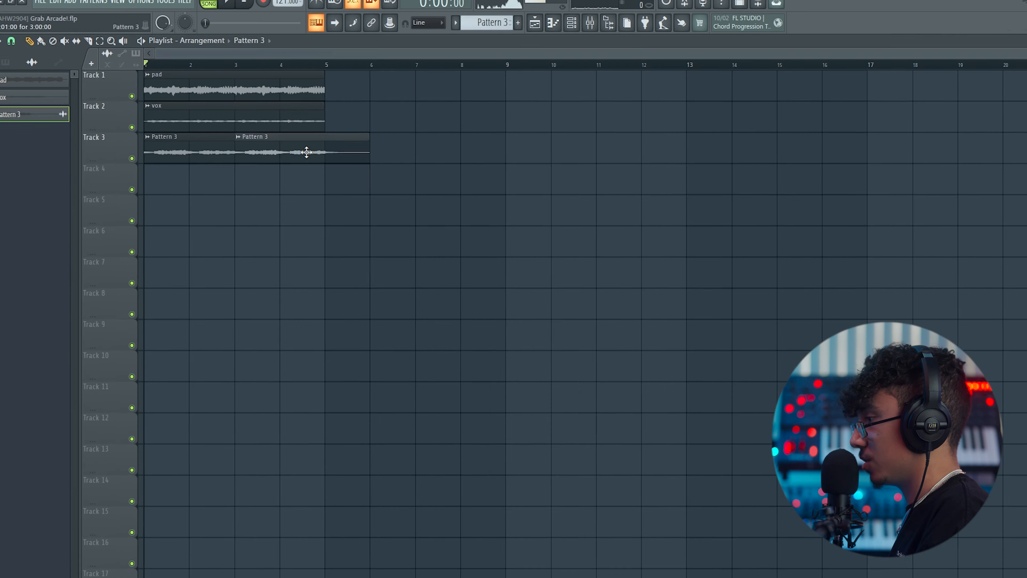
{"action": "double_click", "coordinate": [307, 151]}
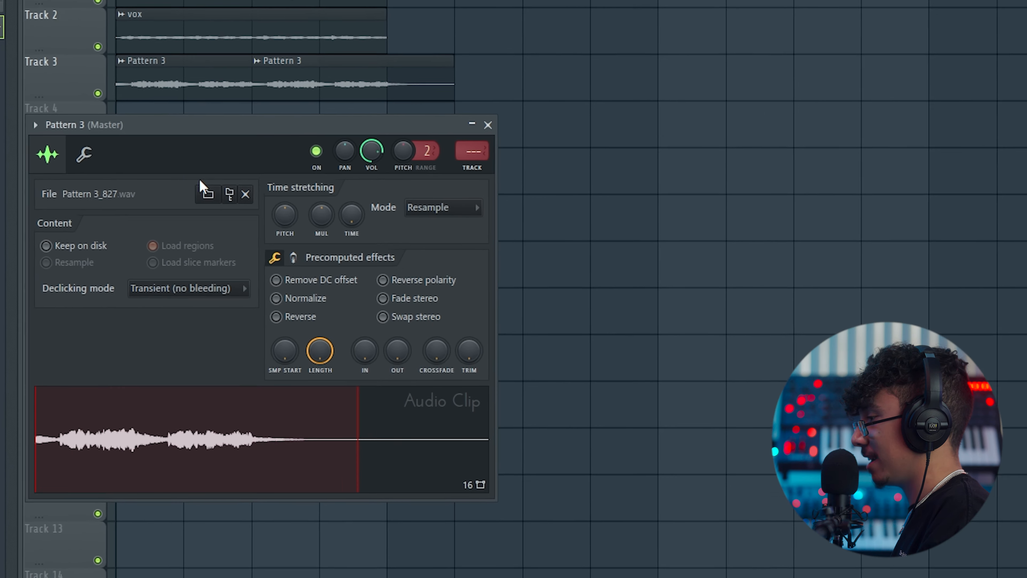
{"action": "left_click_drag", "start_coordinate": [282, 215], "coordinate": [282, 165]}
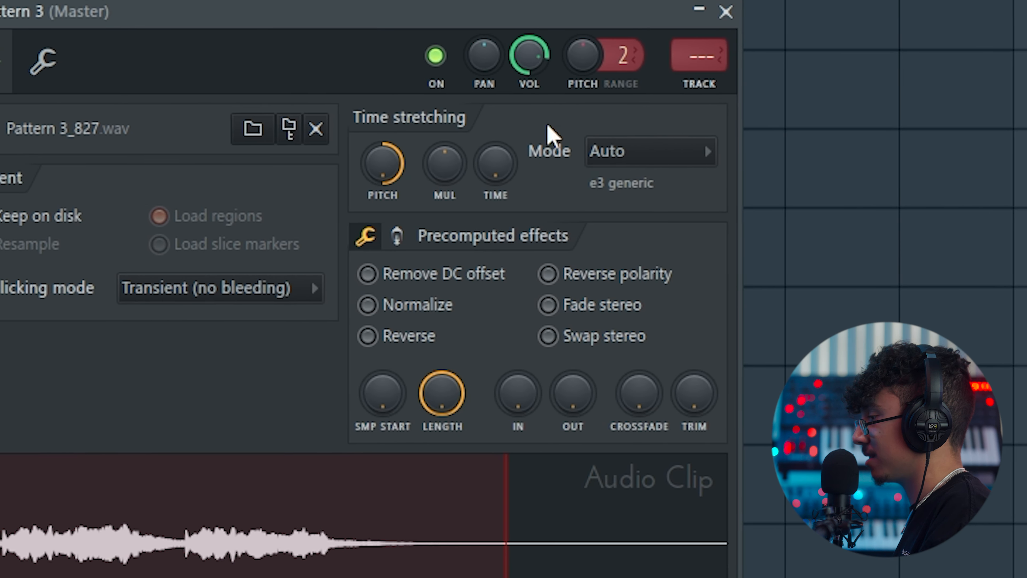
{"action": "left_click", "coordinate": [623, 160]}
{"action": "left_click", "coordinate": [629, 236]}
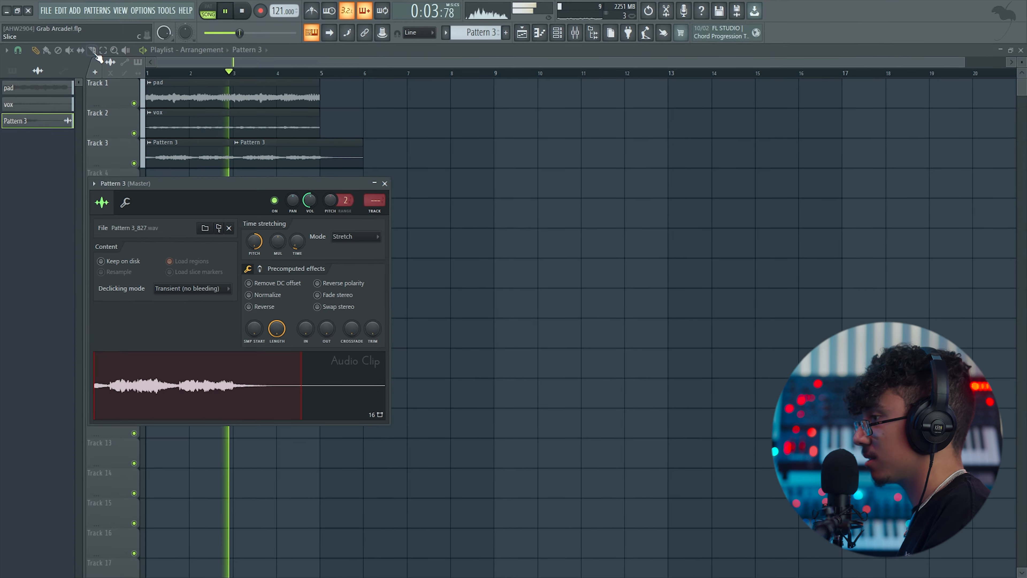
- Lower the volume of the Pattern 3 audio clip and close its settings
{"action": "left_click", "coordinate": [93, 52]}
{"action": "left_click_drag", "start_coordinate": [320, 145], "coordinate": [320, 168]}
{"action": "left_click", "coordinate": [36, 51]}
- Rename the Pattern 3 audio channel as "lead"
{"action": "key", "text": "F6"}
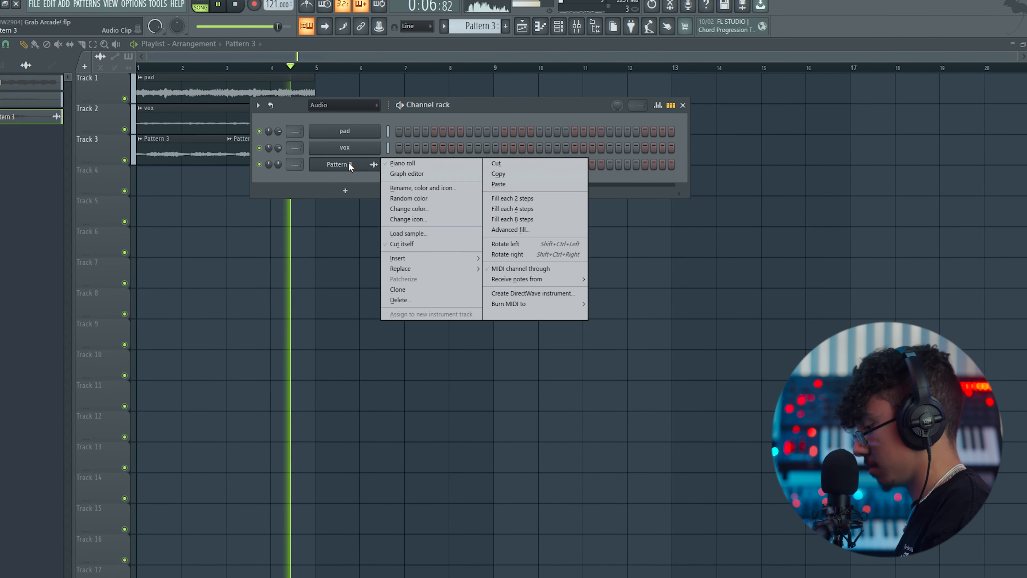
{"action": "type", "text": "lead"}
{"action": "key", "text": "Return"}
{"action": "key", "text": "F6"}
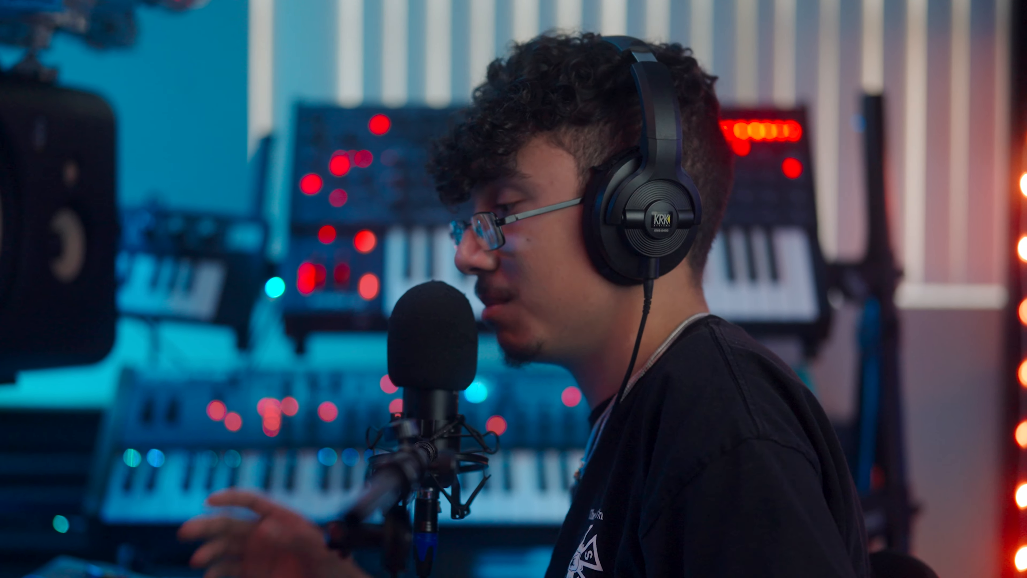
- Search the sample library for percussion and preview the Euphoria hi-hat and kick loops
{"action": "type", "text": "percussion"}
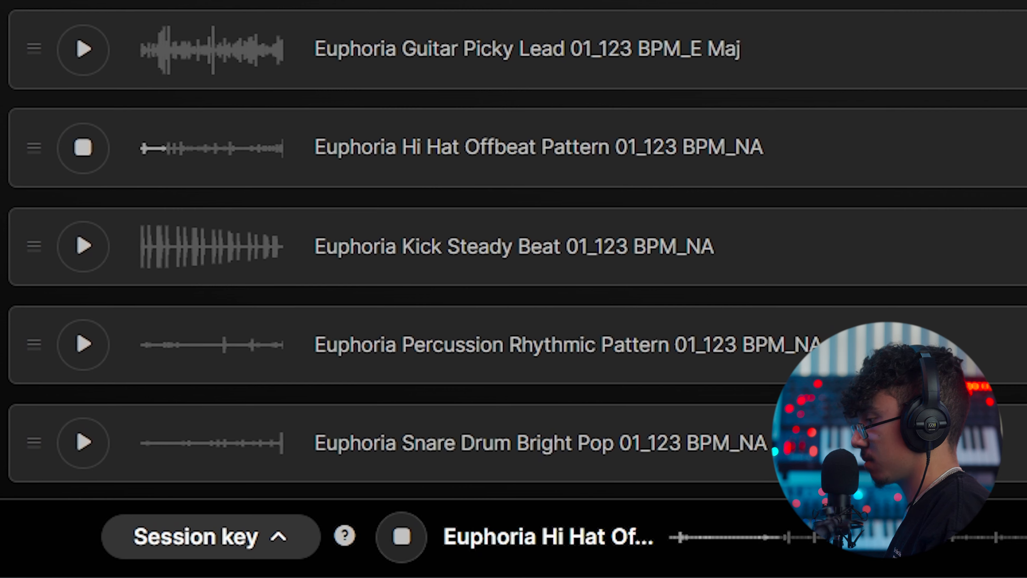
{"action": "scroll", "coordinate": [168, 97], "scroll_direction": "down", "scroll_amount": 3}
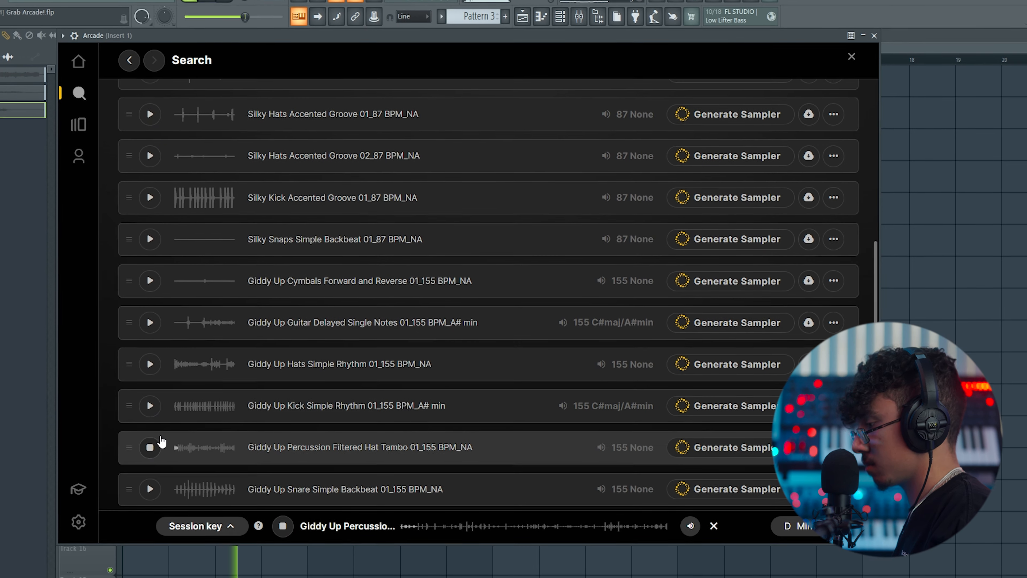
{"action": "scroll", "coordinate": [184, 416], "scroll_direction": "down", "scroll_amount": 2}
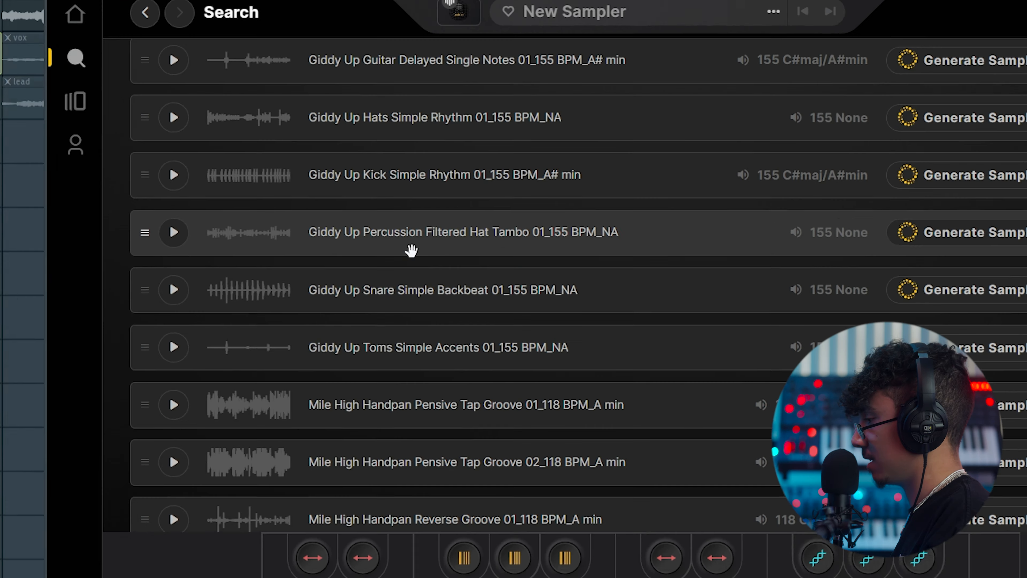
- Place the Pattern 4 percussion clip across the first four bars of Track 4
{"action": "left_click_drag", "start_coordinate": [424, 253], "coordinate": [334, 485]}
{"action": "left_click_drag", "start_coordinate": [234, 426], "coordinate": [243, 441]}
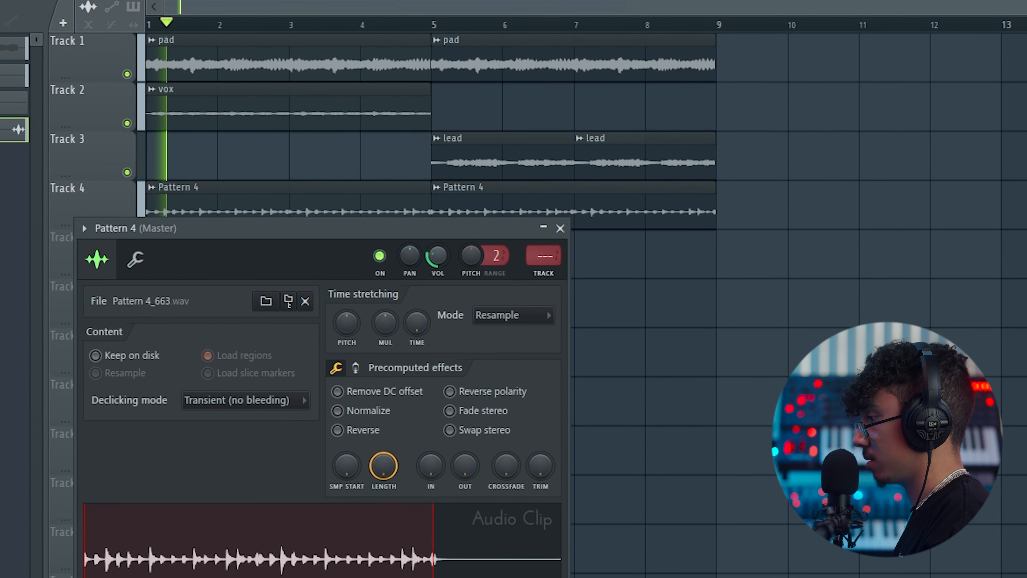
- Raise the project tempo to 132 BPM and play back the arrangement
{"action": "left_click", "coordinate": [505, 301]}
{"action": "left_click", "coordinate": [477, 342]}
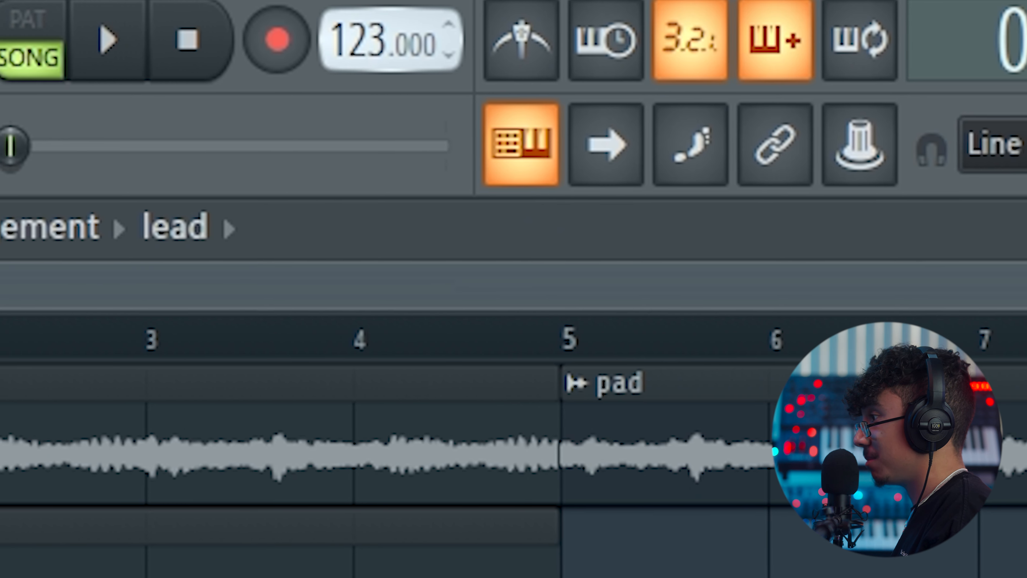
{"action": "key", "text": "space"}
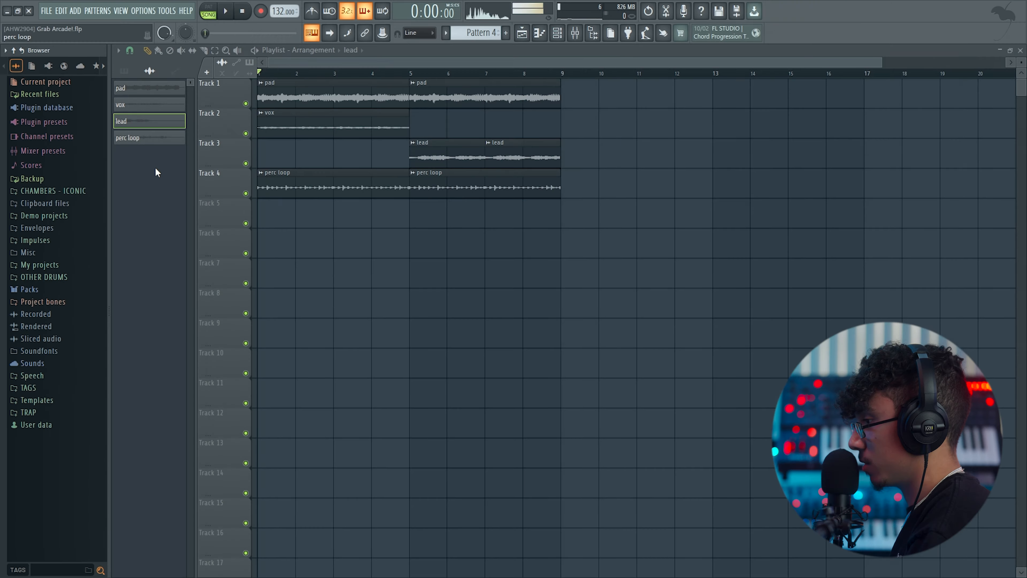
- Place the 808 bass Pattern 6 on Track 7 and open the 808 Tide CHAMBERS channel for editing
{"action": "left_click", "coordinate": [188, 110]}
{"action": "left_click", "coordinate": [195, 140]}
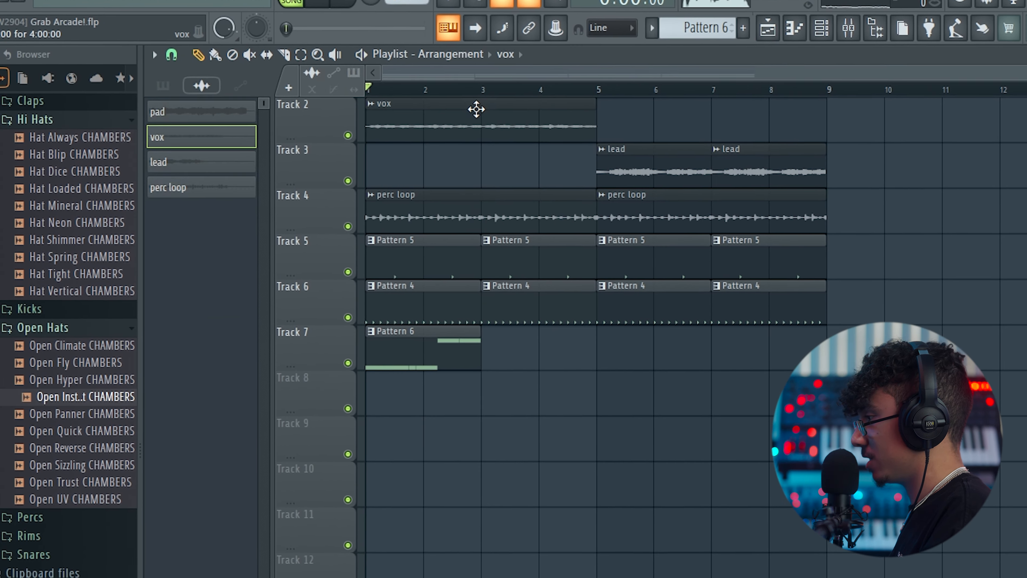
{"action": "double_click", "coordinate": [475, 107]}
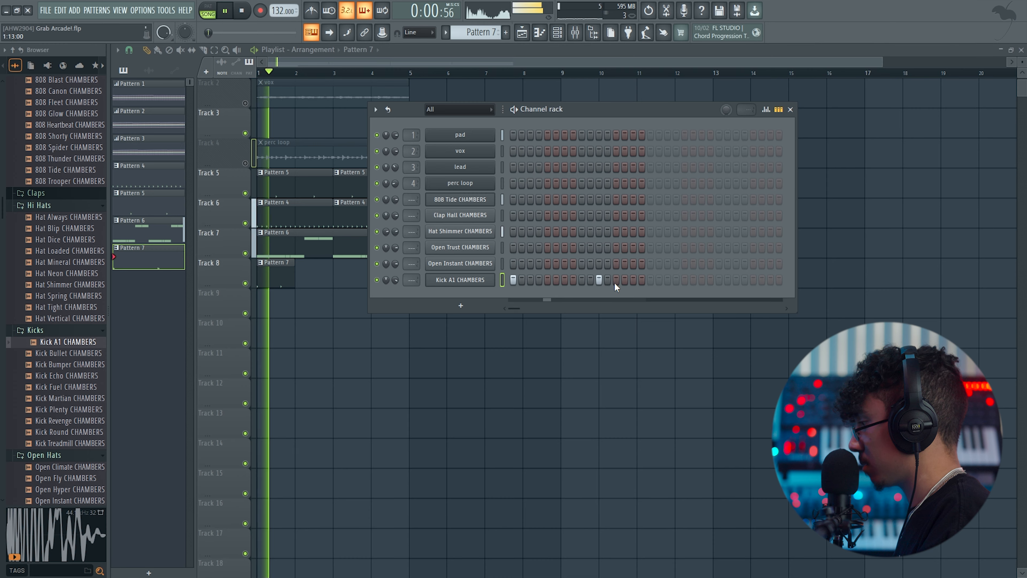
- Program Kick A1 CHAMBERS hits on steps 1, 11 and 13 of Pattern 7
{"action": "left_click", "coordinate": [617, 280]}
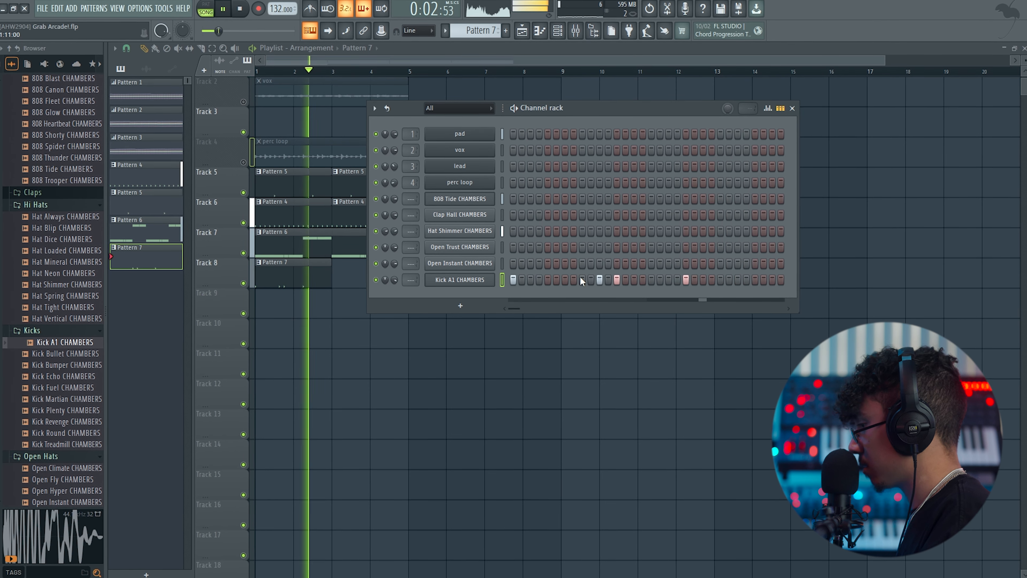
{"action": "key", "text": "F6"}
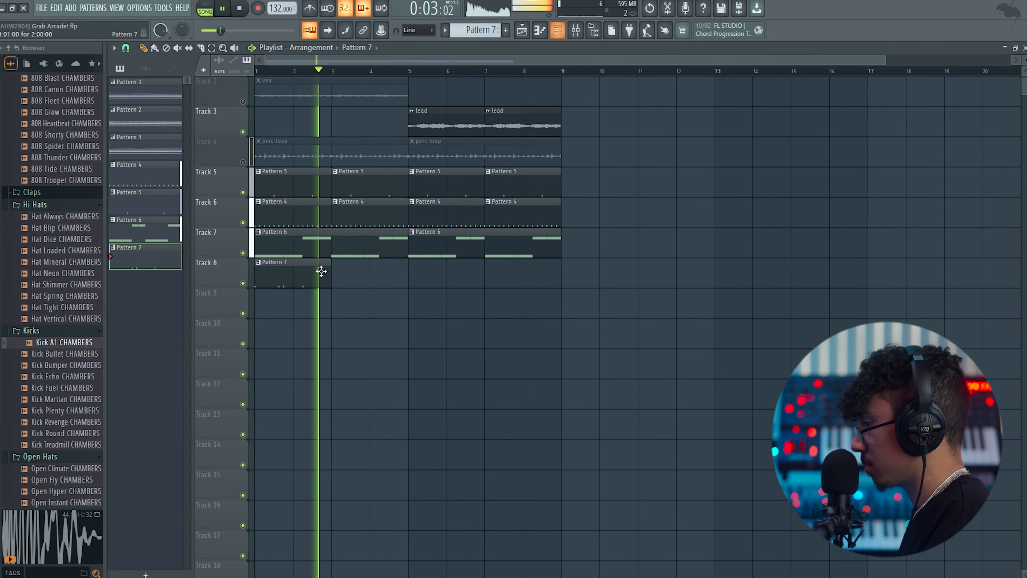
{"action": "key", "text": "F6"}
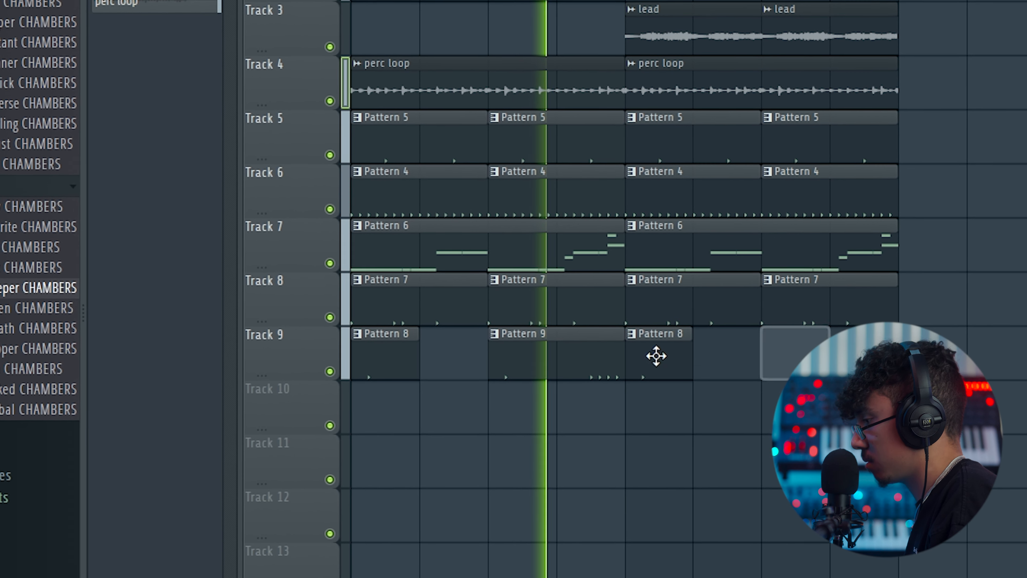
- Select both Pattern 8 clips on Track 9 and extend them to the start of the following Pattern 9 clips
{"action": "left_click", "coordinate": [677, 364], "text": "ctrl"}
{"action": "left_click", "coordinate": [406, 355], "text": "ctrl"}
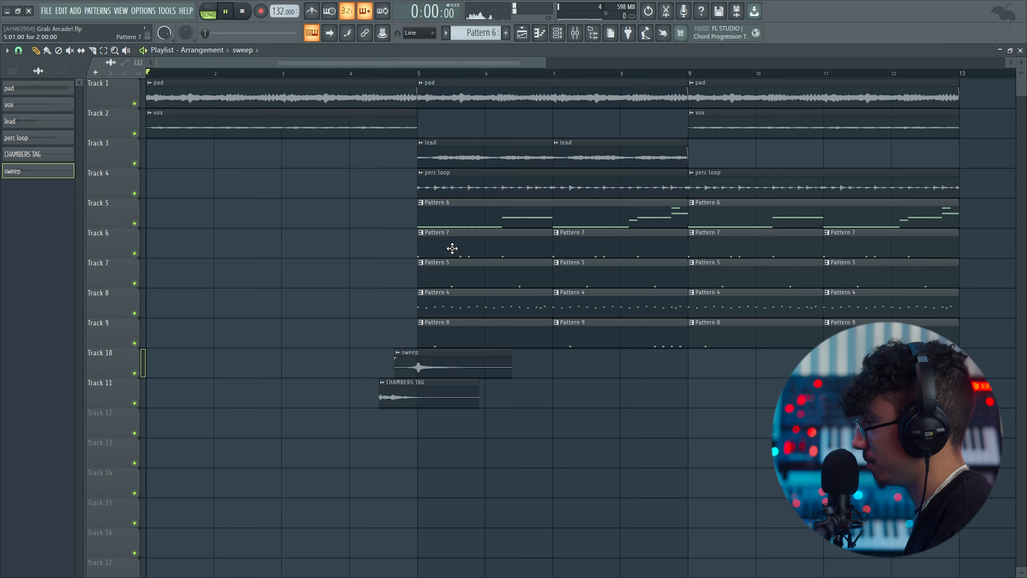
{"action": "key", "text": "space"}
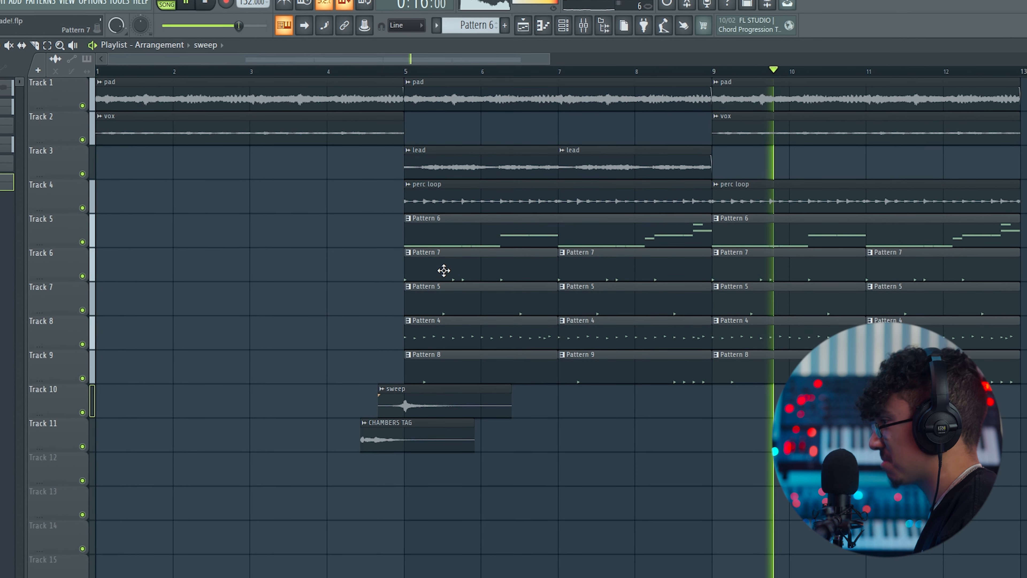
- Repeat the pad, vox, perc loop and drum pattern clips from bar 13 to bar 17
{"action": "scroll", "coordinate": [614, 237], "scroll_direction": "down", "scroll_amount": 2}
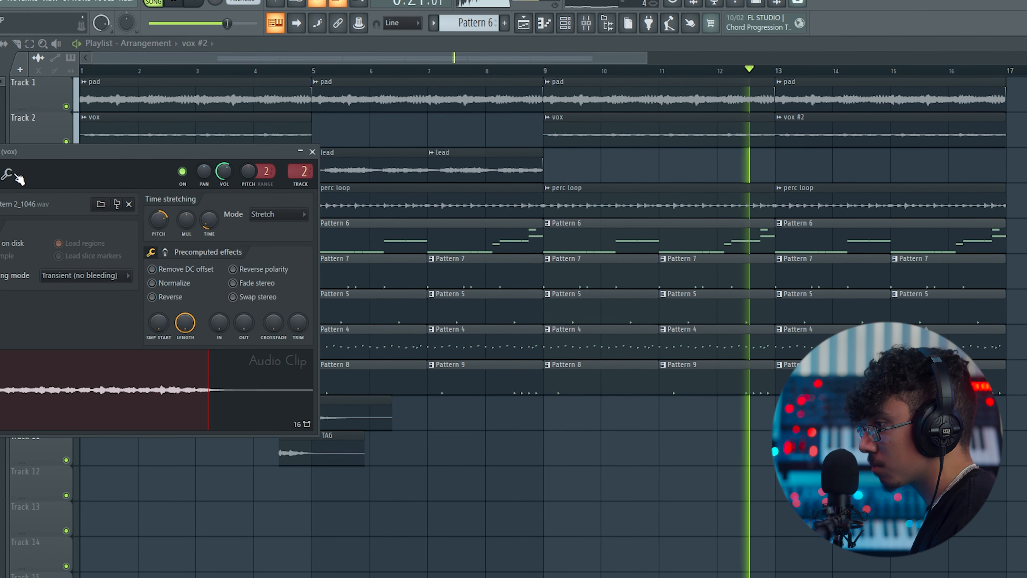
{"action": "scroll", "coordinate": [199, 364], "scroll_direction": "down", "scroll_amount": 3}
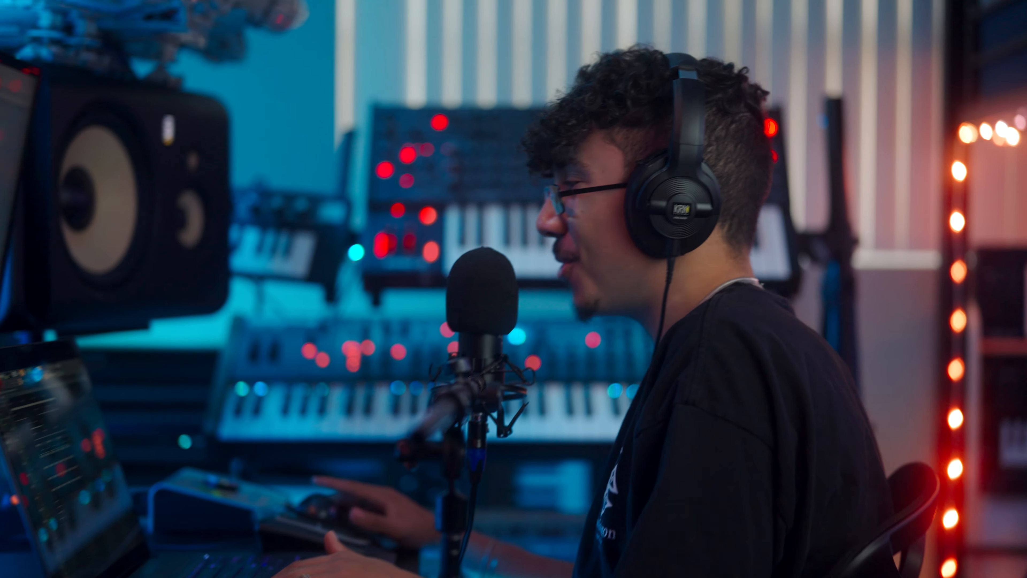